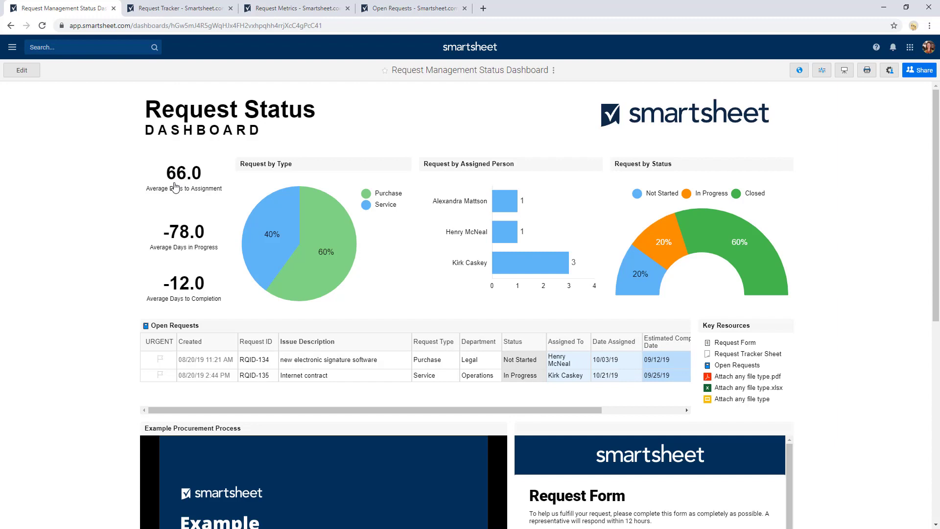
Review the Request Status dashboard, including its metrics, charts, open requests, example slide deck and embedded request form
{"action": "mouse_move", "coordinate": [345, 270]}
{"action": "scroll", "coordinate": [539, 365], "scroll_direction": "down", "scroll_amount": 1}
{"action": "scroll", "coordinate": [497, 366], "scroll_direction": "down", "scroll_amount": 3}
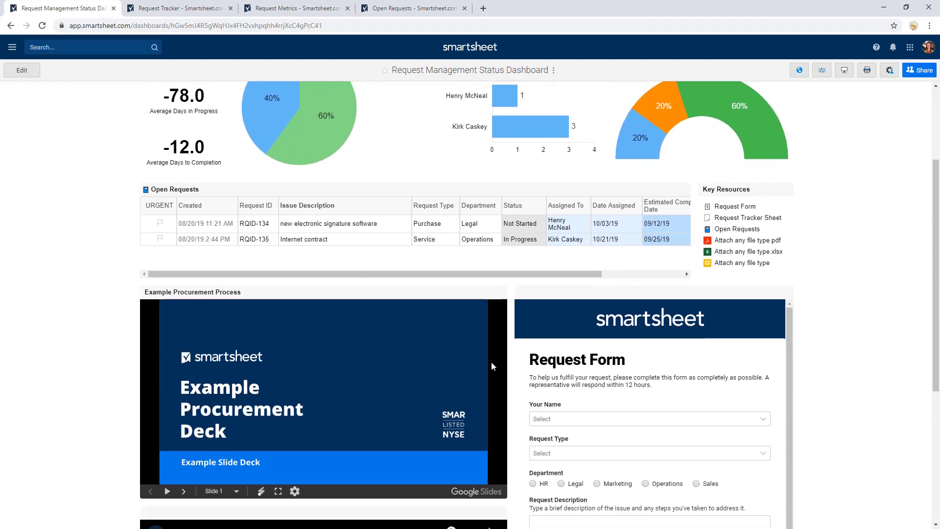
{"action": "scroll", "coordinate": [545, 338], "scroll_direction": "down", "scroll_amount": 1}
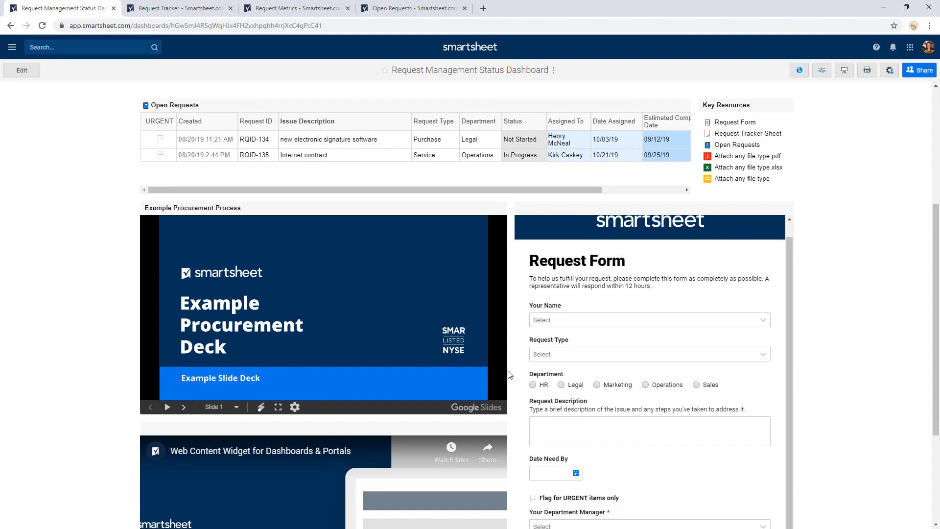
{"action": "scroll", "coordinate": [756, 451], "scroll_direction": "down", "scroll_amount": 2}
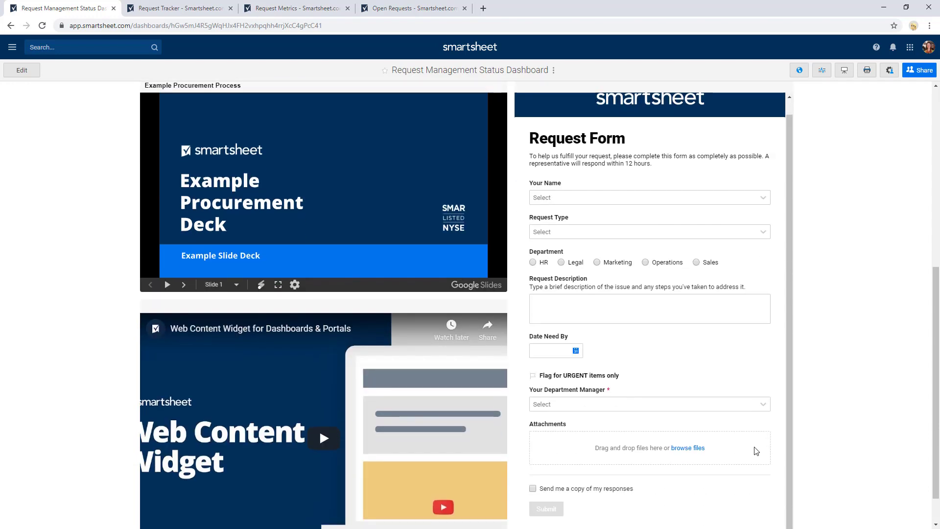
{"action": "scroll", "coordinate": [754, 451], "scroll_direction": "up", "scroll_amount": 6}
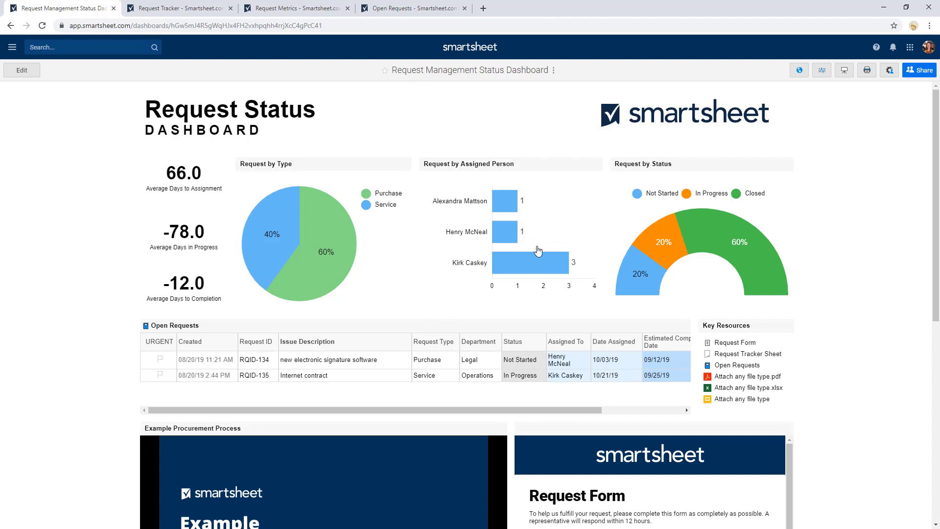
{"action": "mouse_move", "coordinate": [643, 265]}
{"action": "scroll", "coordinate": [572, 308], "scroll_direction": "down", "scroll_amount": 5}
{"action": "scroll", "coordinate": [561, 316], "scroll_direction": "up", "scroll_amount": 1}
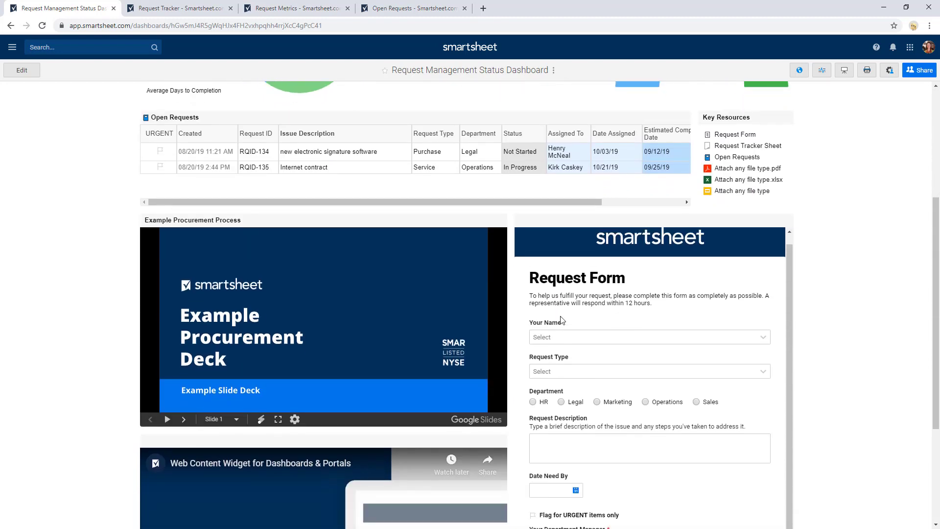
In the dashboard's request form, select the requester's name, request type Purchase and department Operations, and describe the request as "Maintenance renewal"
{"action": "left_click_drag", "start_coordinate": [938, 360], "coordinate": [931, 420]}
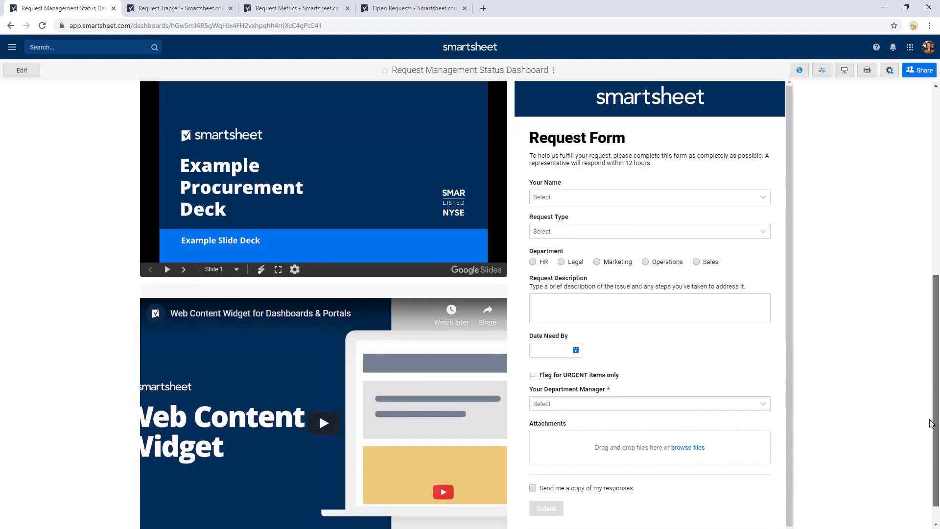
{"action": "left_click", "coordinate": [762, 197]}
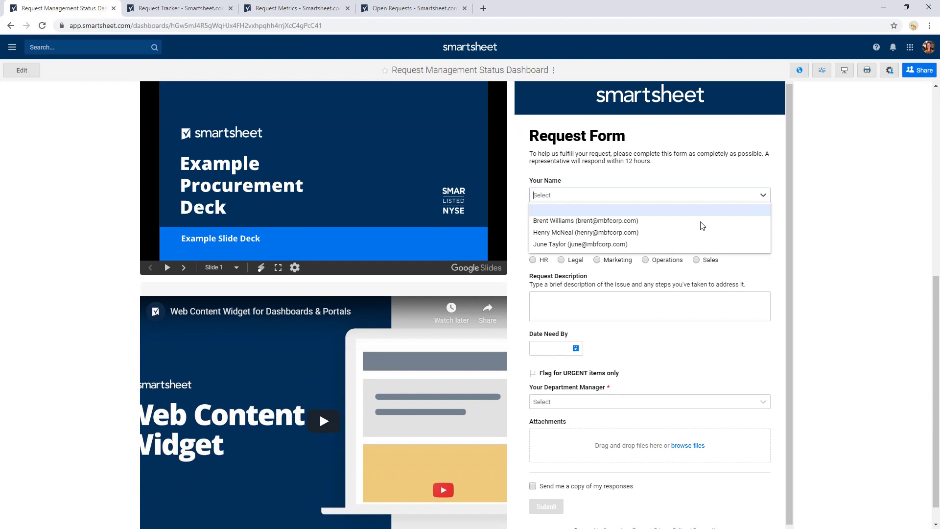
{"action": "left_click", "coordinate": [666, 244]}
{"action": "left_click", "coordinate": [628, 229]}
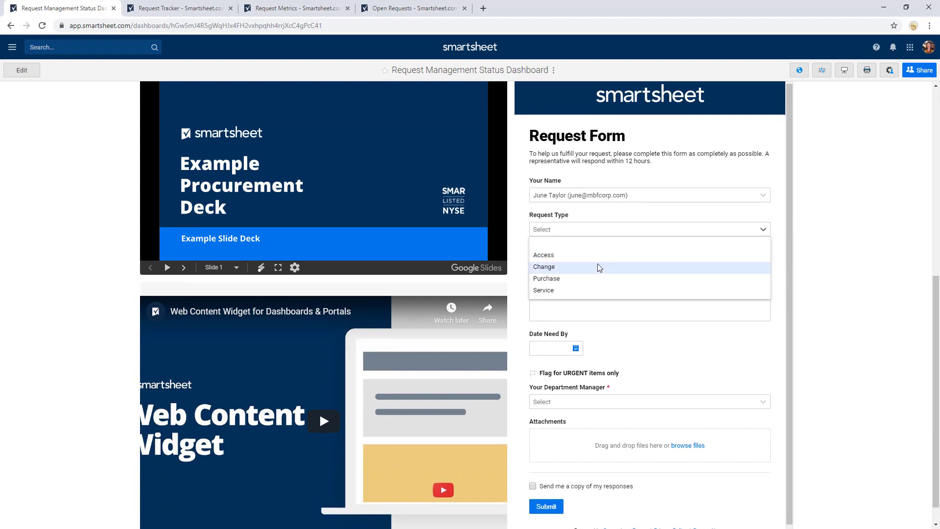
{"action": "left_click", "coordinate": [598, 279]}
{"action": "left_click", "coordinate": [648, 260]}
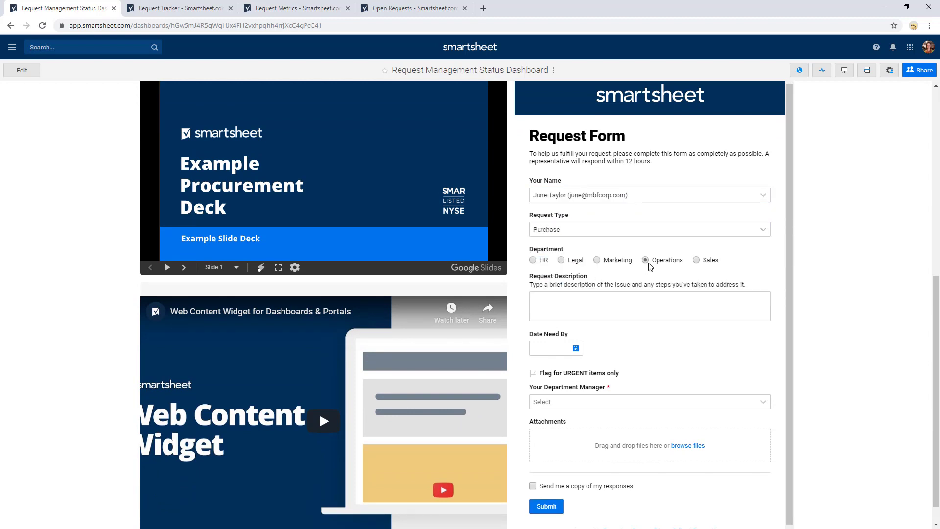
{"action": "left_click", "coordinate": [644, 294]}
{"action": "type", "text": "Maintenance renewal"}
Set the need-by date to 09/30/2019, flag the request as urgent and select the department manager
{"action": "left_click", "coordinate": [575, 349]}
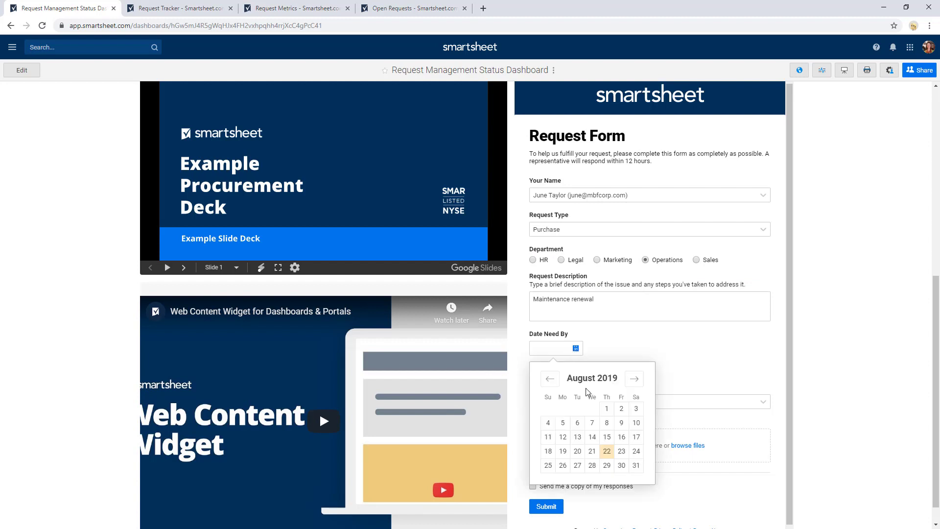
{"action": "left_click", "coordinate": [635, 379]}
{"action": "left_click", "coordinate": [564, 466]}
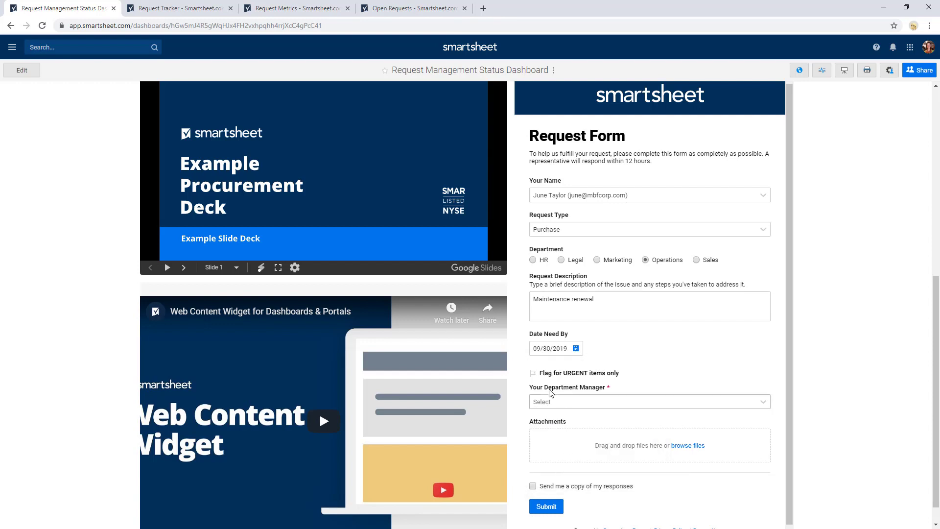
{"action": "left_click", "coordinate": [552, 402]}
{"action": "left_click", "coordinate": [561, 417]}
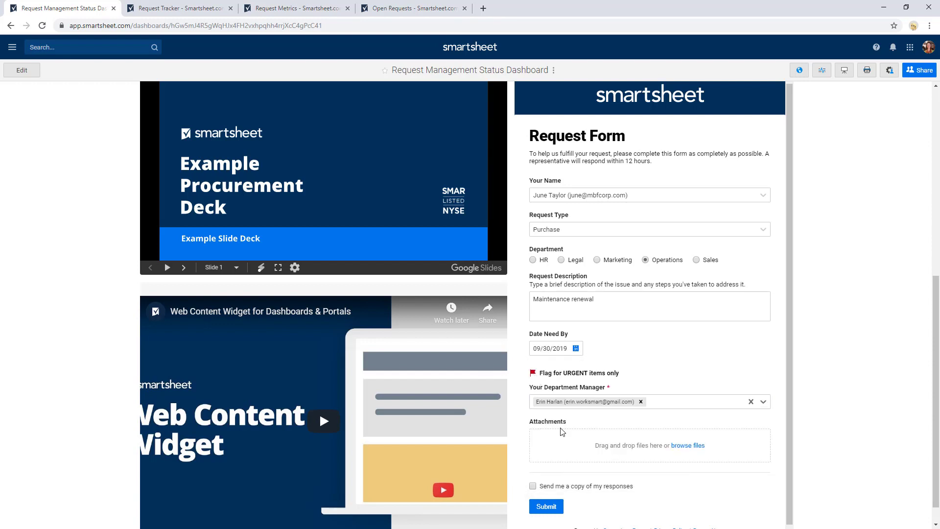
Attach the Maintenance Agreement document from the Contracts folder and submit the request form
{"action": "left_click", "coordinate": [681, 448]}
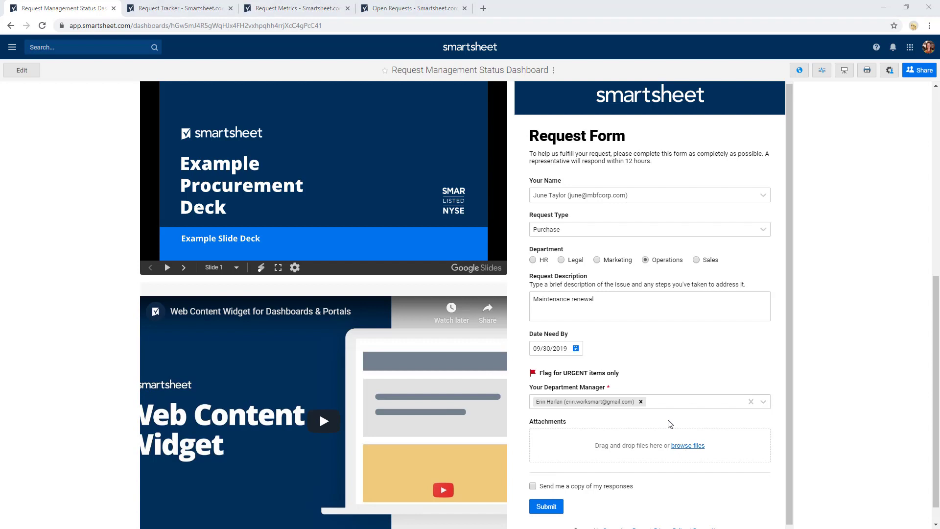
{"action": "left_click", "coordinate": [146, 68]}
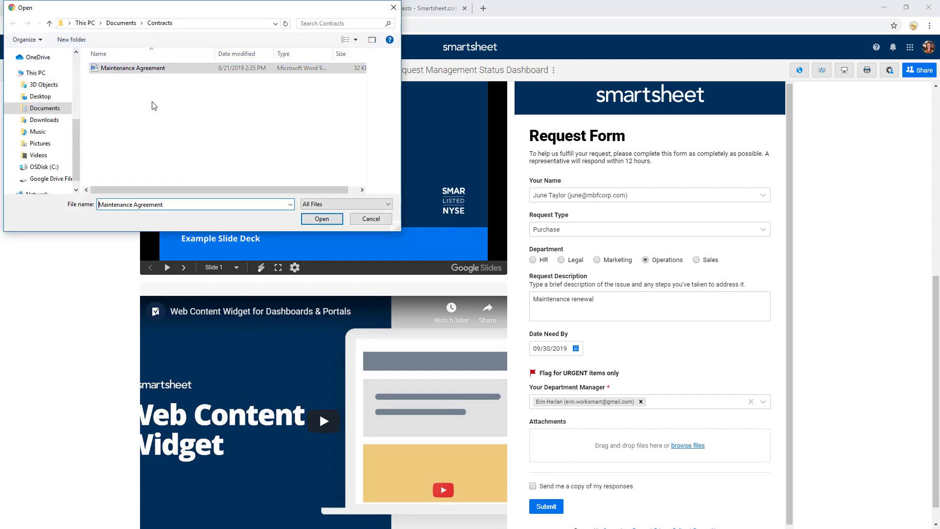
{"action": "left_click", "coordinate": [304, 220]}
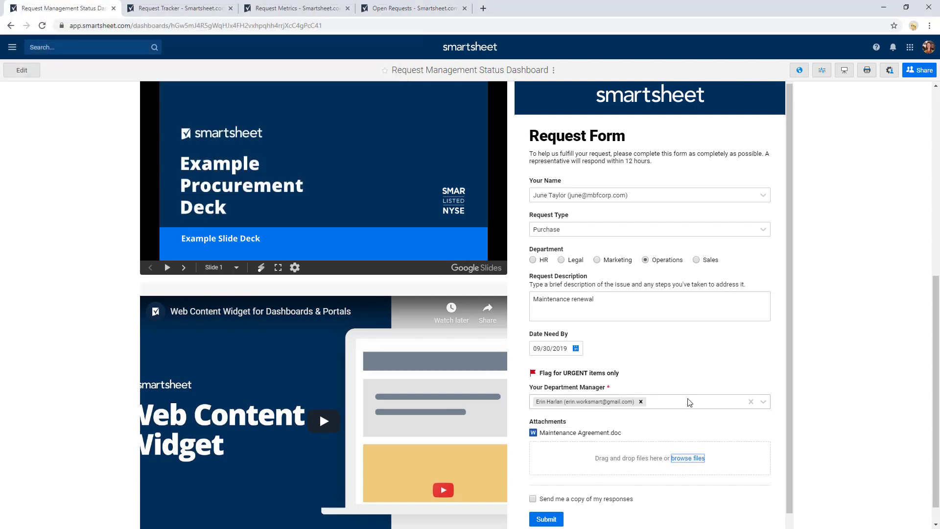
{"action": "scroll", "coordinate": [544, 473], "scroll_direction": "down", "scroll_amount": 1}
{"action": "left_click", "coordinate": [546, 490]}
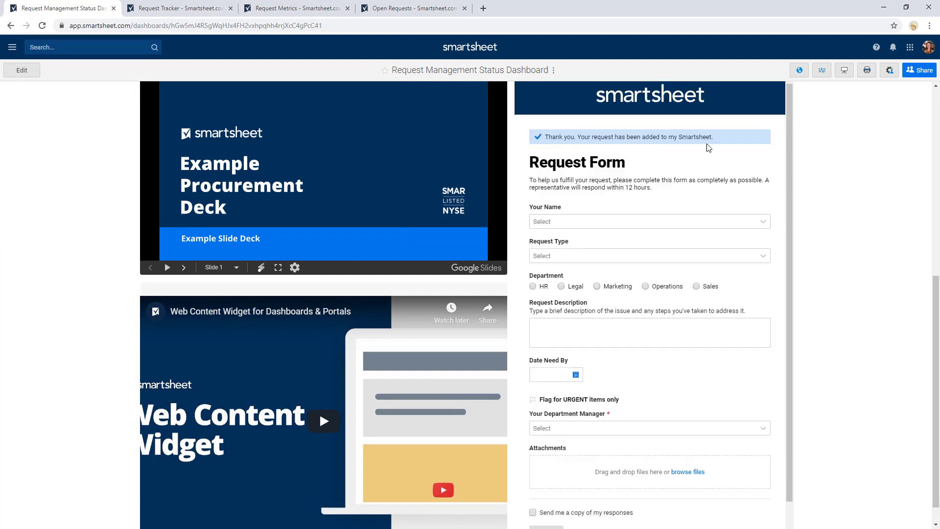
Switch to the Request Tracker sheet and refresh it to load the submitted request
{"action": "scroll", "coordinate": [705, 145], "scroll_direction": "up", "scroll_amount": 1}
{"action": "left_click", "coordinate": [177, 8]}
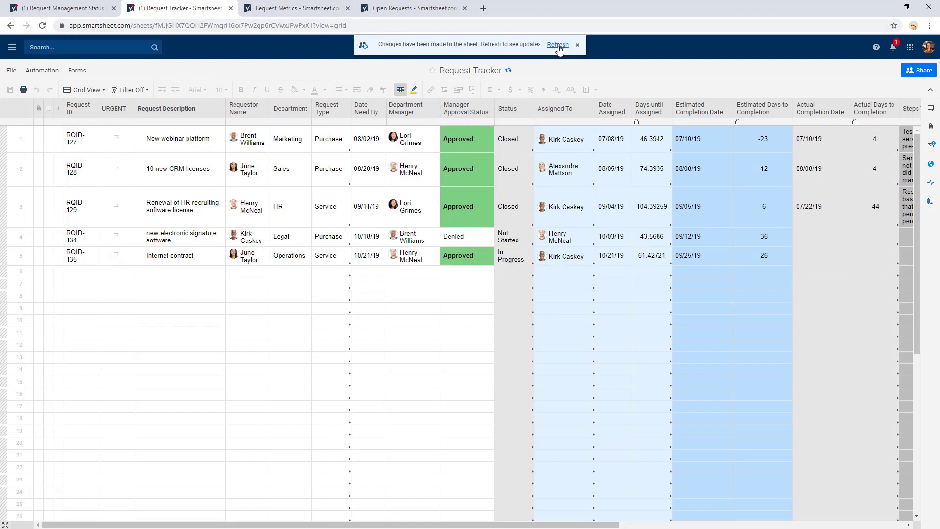
{"action": "left_click", "coordinate": [558, 44]}
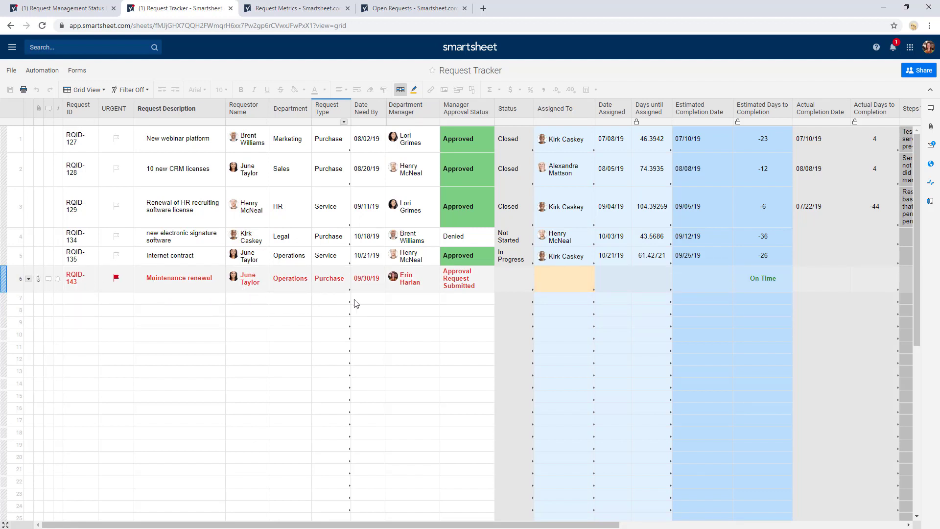
Review the Request Tracker sheet's conditional formatting rules and close them without changes
{"action": "left_click", "coordinate": [401, 90]}
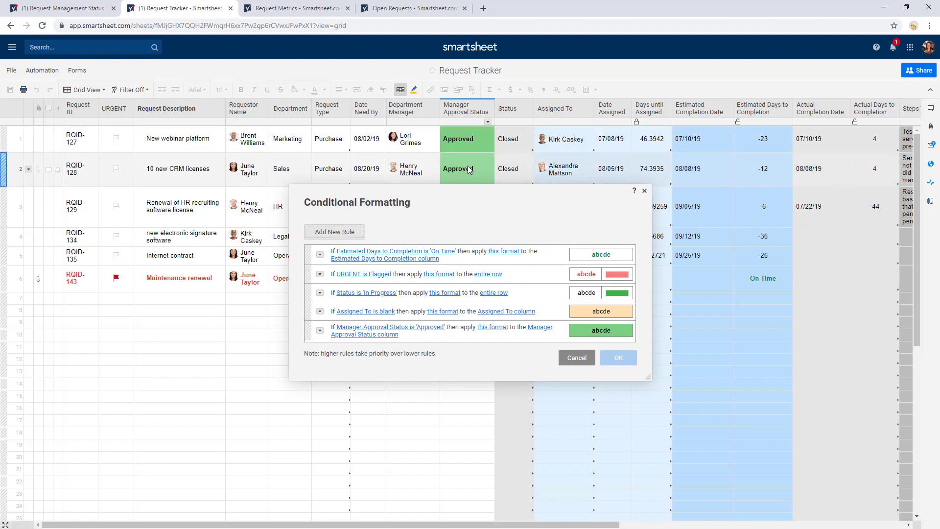
{"action": "left_click", "coordinate": [577, 359]}
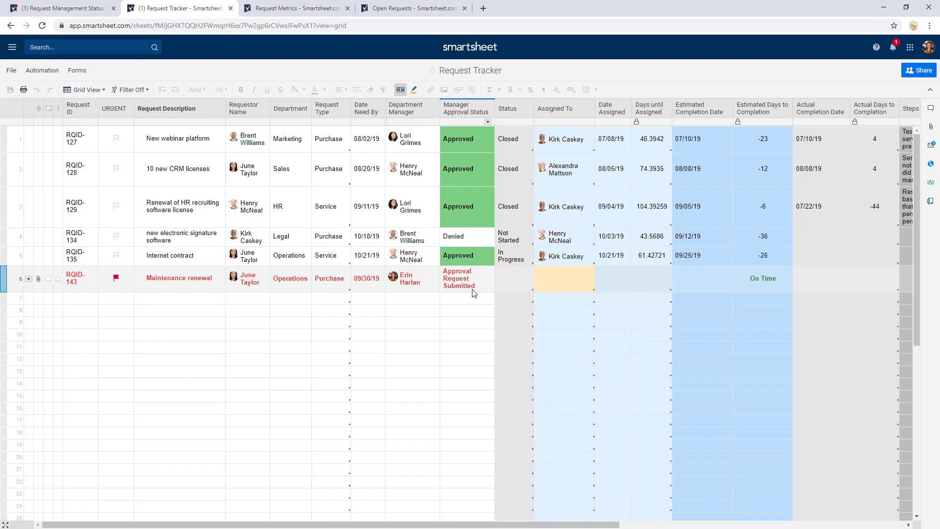
Examine the Manager Approval Request workflow's trigger, approval request and declined alert, leaving the workflow unedited
{"action": "left_click", "coordinate": [43, 70]}
{"action": "left_click", "coordinate": [73, 99]}
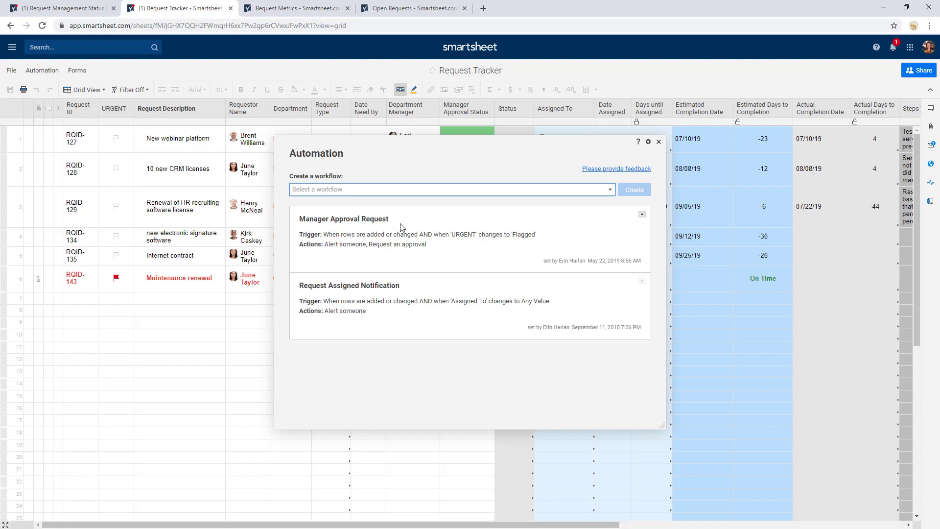
{"action": "left_click", "coordinate": [401, 227]}
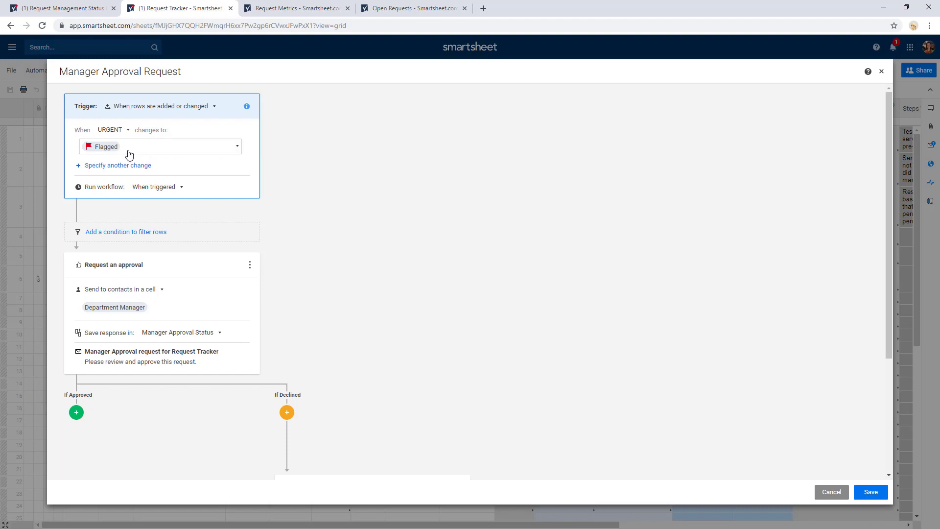
{"action": "scroll", "coordinate": [172, 207], "scroll_direction": "down", "scroll_amount": 2}
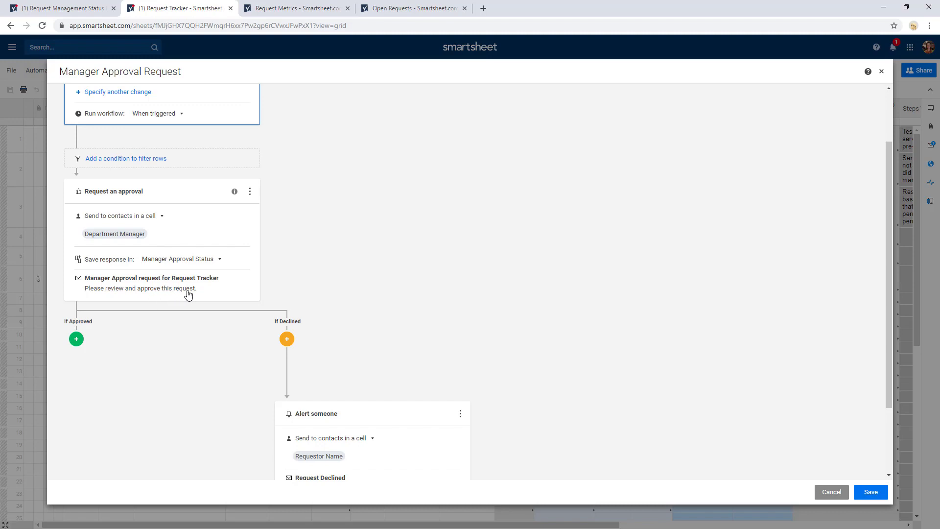
{"action": "scroll", "coordinate": [188, 293], "scroll_direction": "down", "scroll_amount": 3}
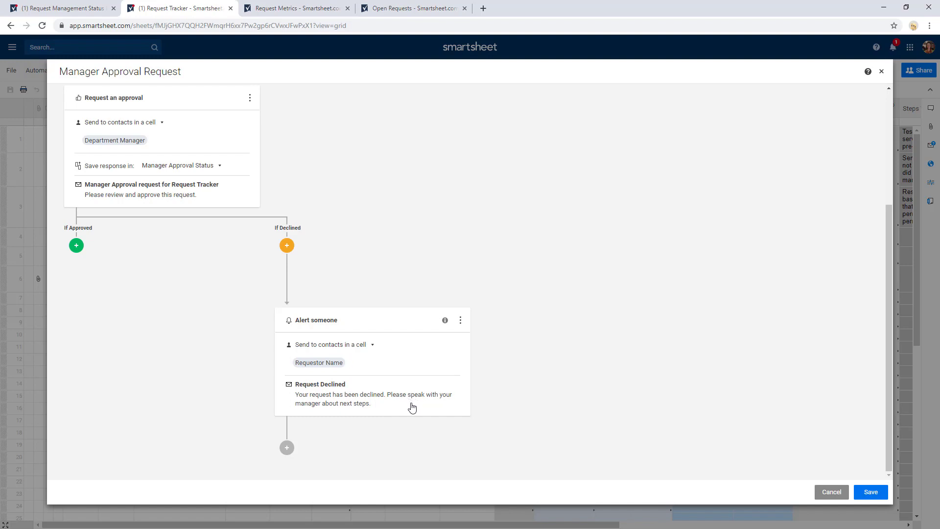
{"action": "left_click", "coordinate": [882, 71]}
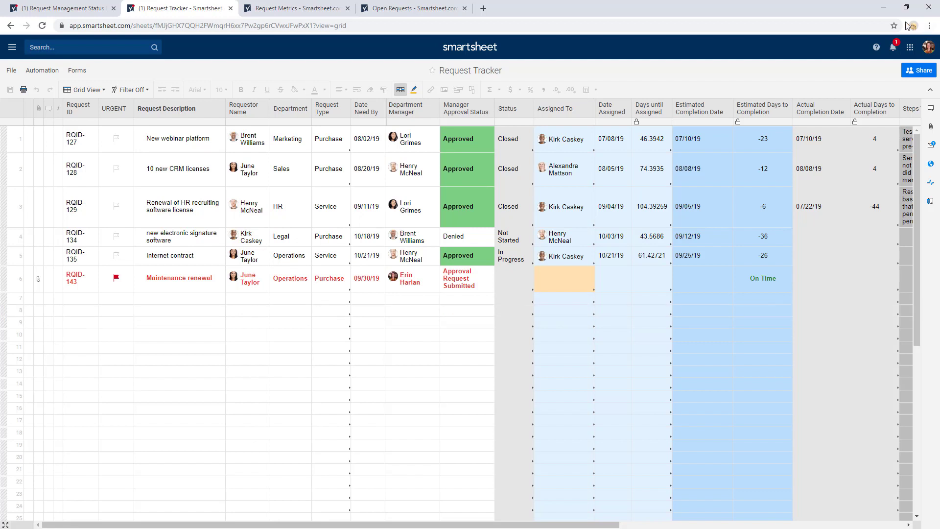
Open the Manager Approval request notification, approve the Maintenance renewal request and return to its approval status in the tracker
{"action": "left_click", "coordinate": [895, 47]}
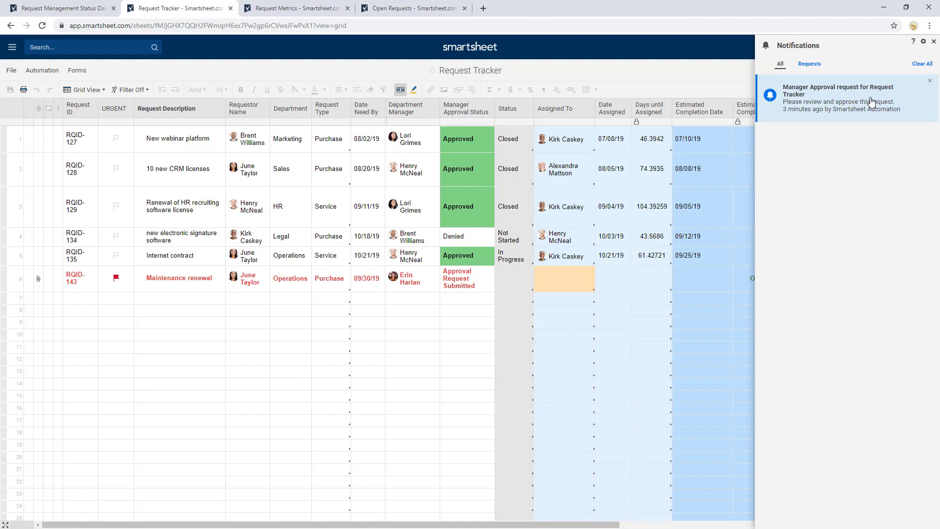
{"action": "left_click", "coordinate": [875, 103]}
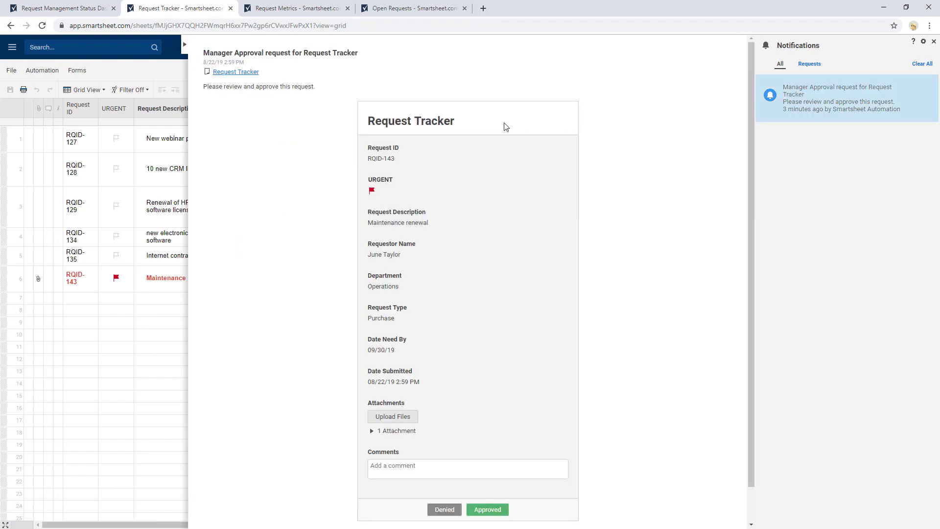
{"action": "scroll", "coordinate": [485, 139], "scroll_direction": "down", "scroll_amount": 2}
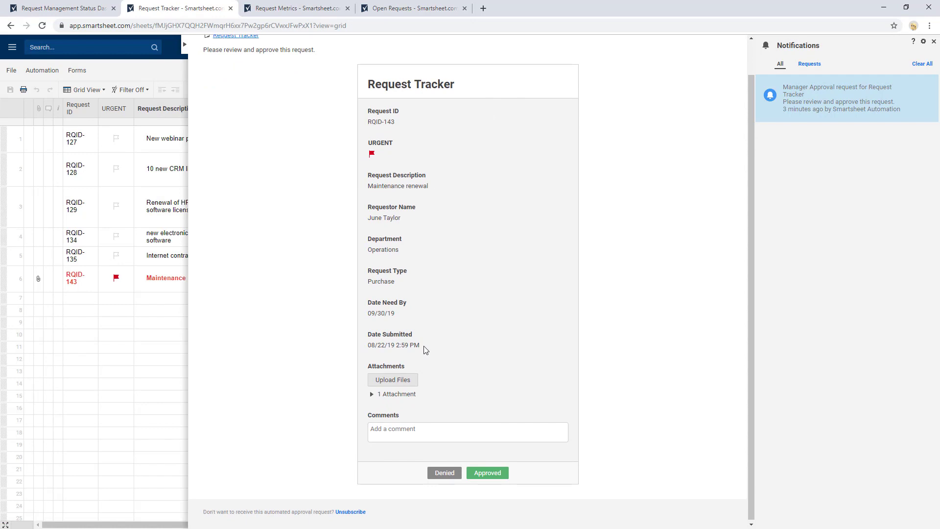
{"action": "left_click", "coordinate": [505, 479]}
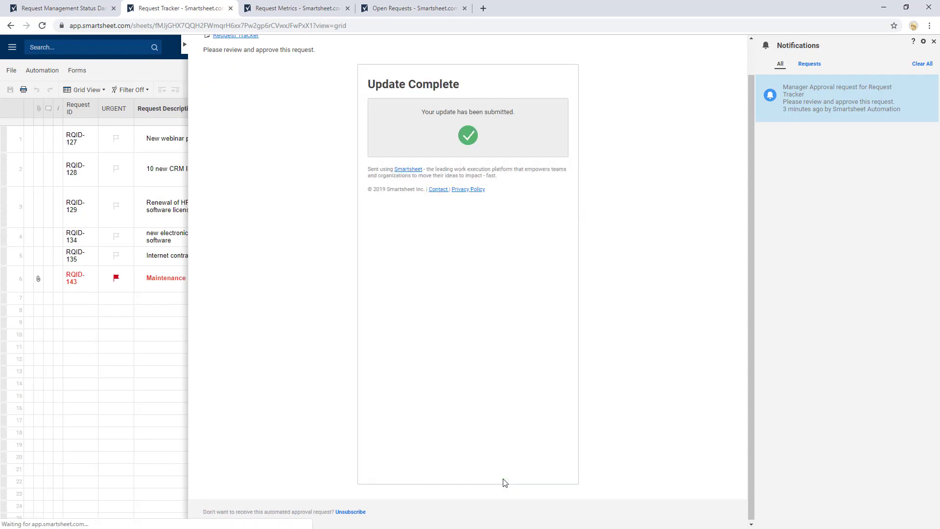
{"action": "left_click", "coordinate": [934, 41]}
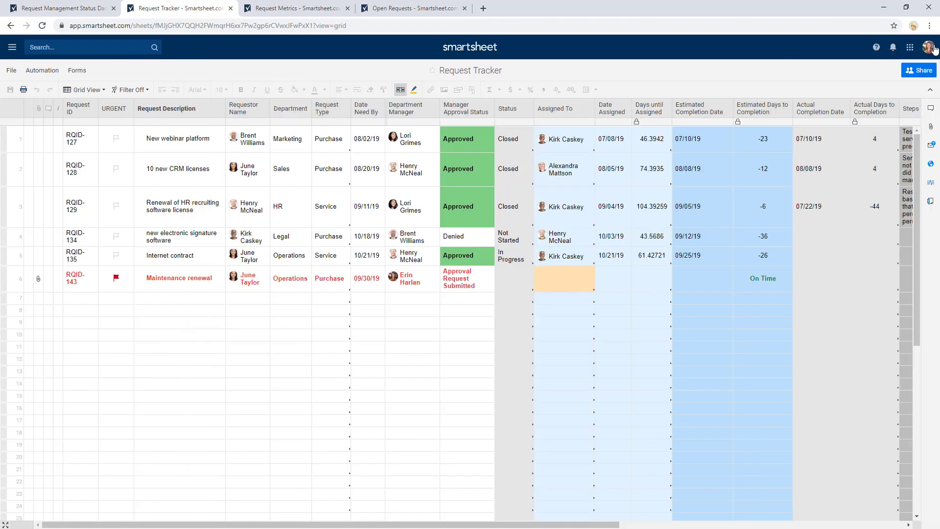
{"action": "left_click", "coordinate": [473, 280]}
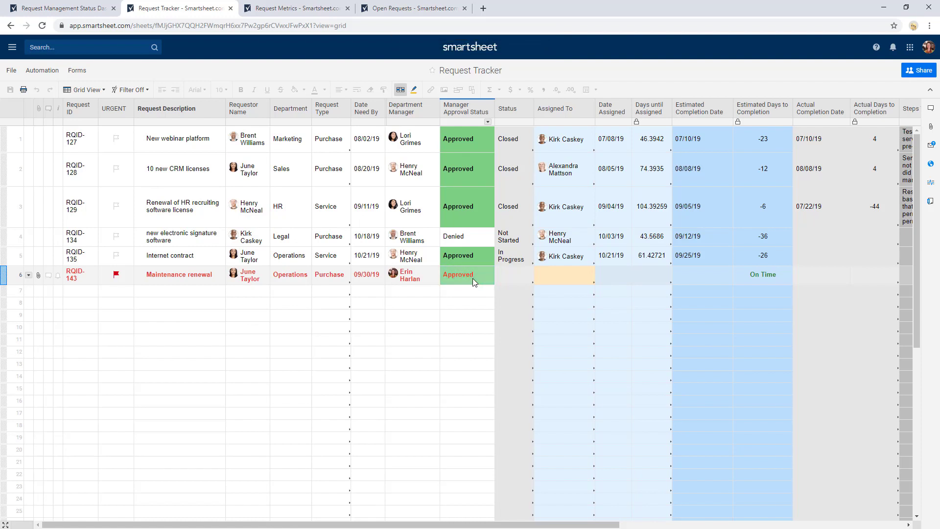
Assign the Maintenance renewal request to the first contact matching "al" and set its status to Not Started
{"action": "left_click", "coordinate": [572, 277]}
{"action": "type", "text": "al"}
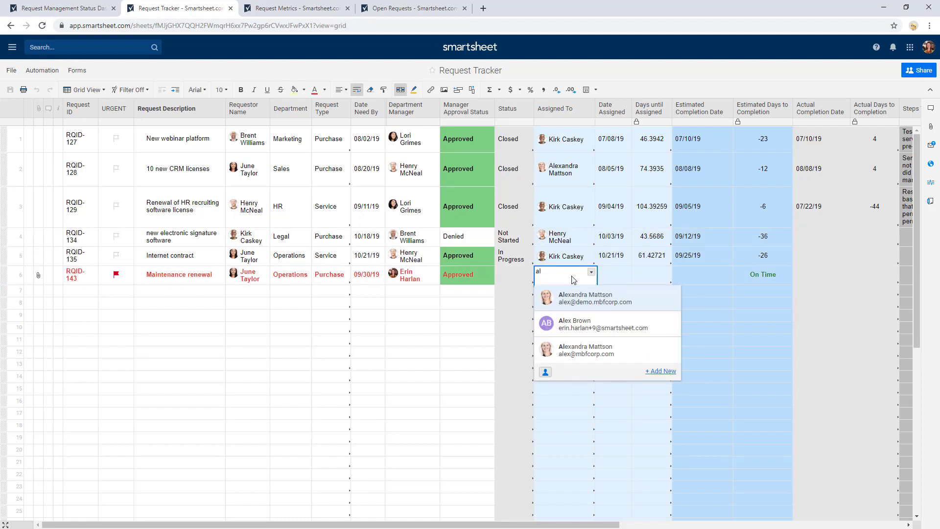
{"action": "key", "text": "Return"}
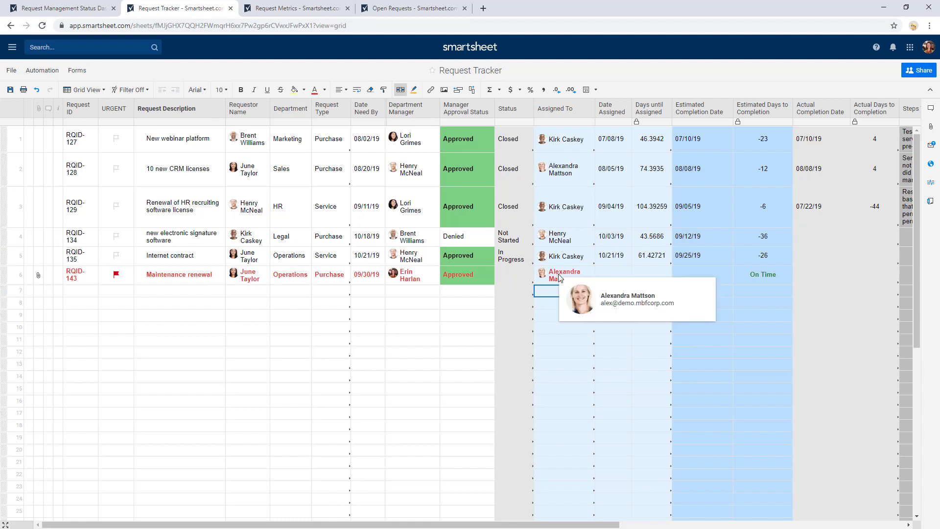
{"action": "left_click", "coordinate": [515, 277]}
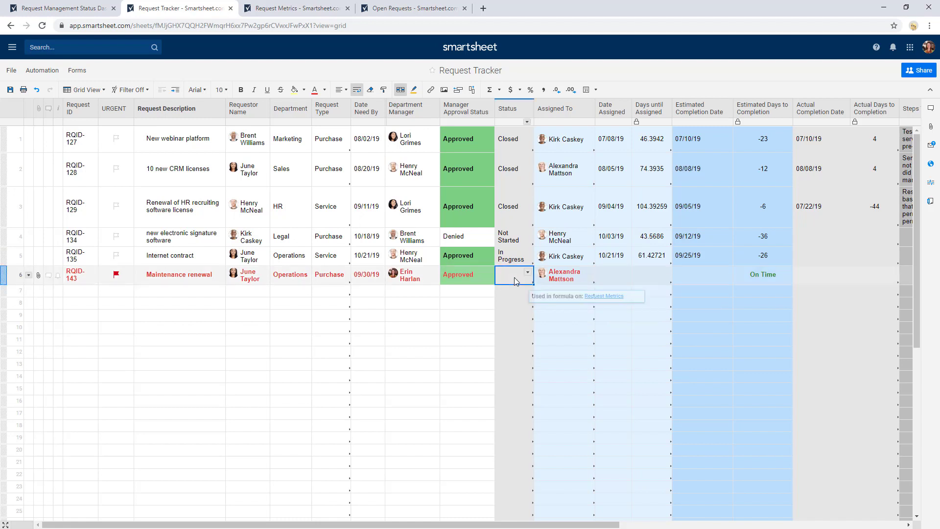
{"action": "type", "text": "Not Started"}
{"action": "key", "text": "Return"}
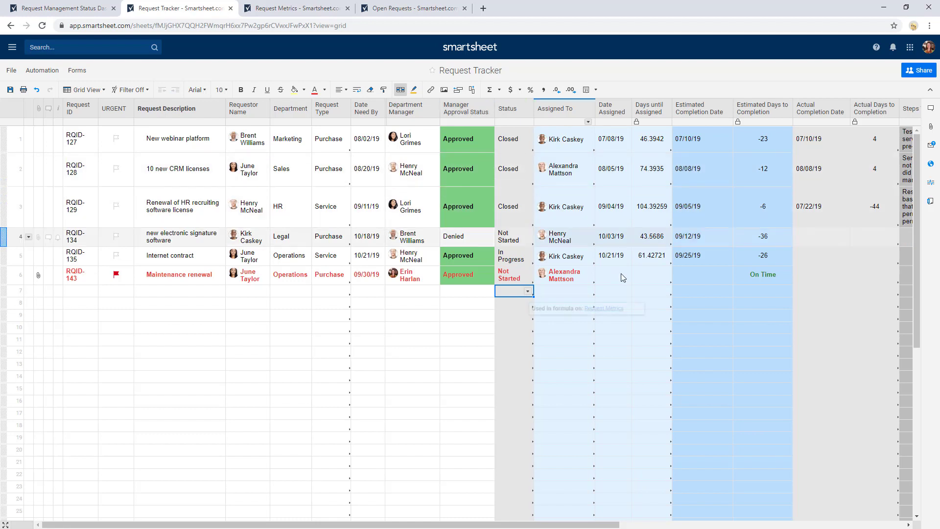
Set the Date Assigned of the Maintenance renewal request to 9/20
{"action": "left_click", "coordinate": [621, 276]}
{"action": "type", "text": "9/2"}
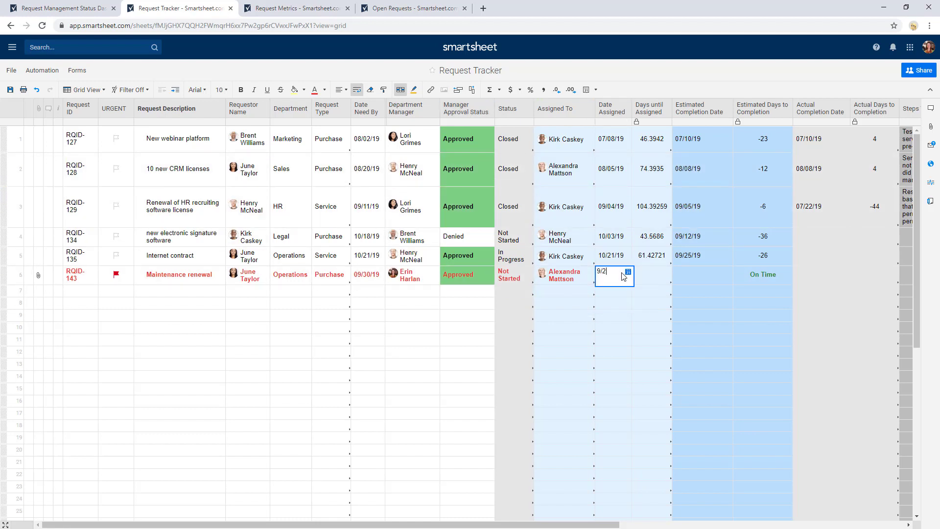
{"action": "type", "text": "0"}
{"action": "key", "text": "Return"}
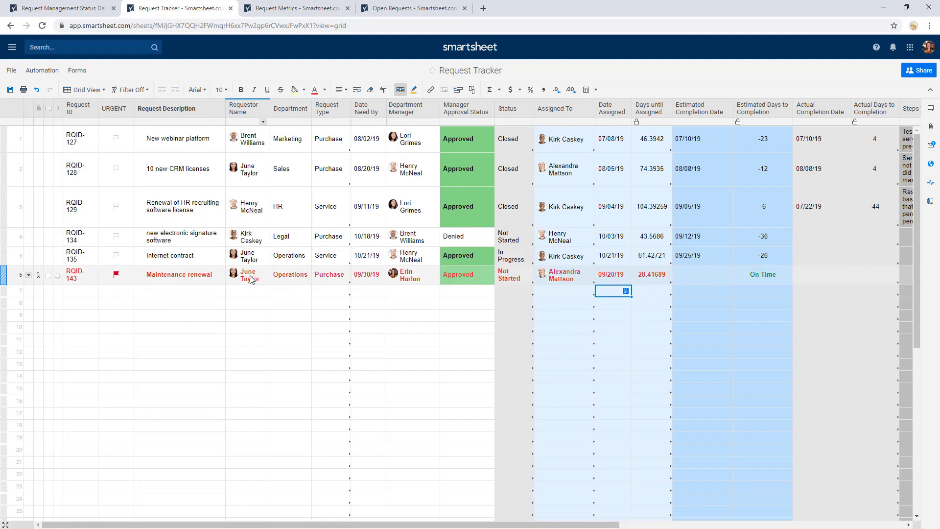
Check the Maintenance renewal request's contacts and its Date Assigned calendar, leaving the values as they are
{"action": "mouse_move", "coordinate": [250, 275]}
{"action": "mouse_move", "coordinate": [562, 282]}
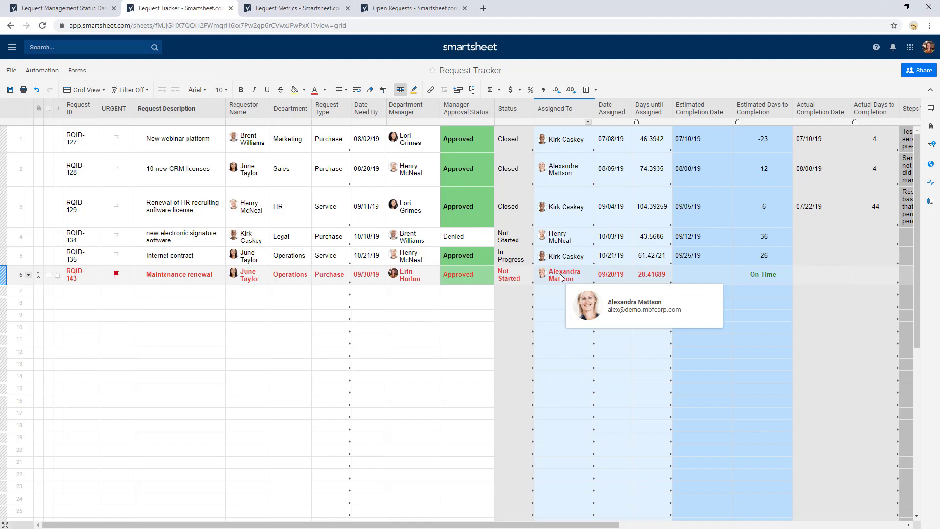
{"action": "left_click", "coordinate": [606, 279]}
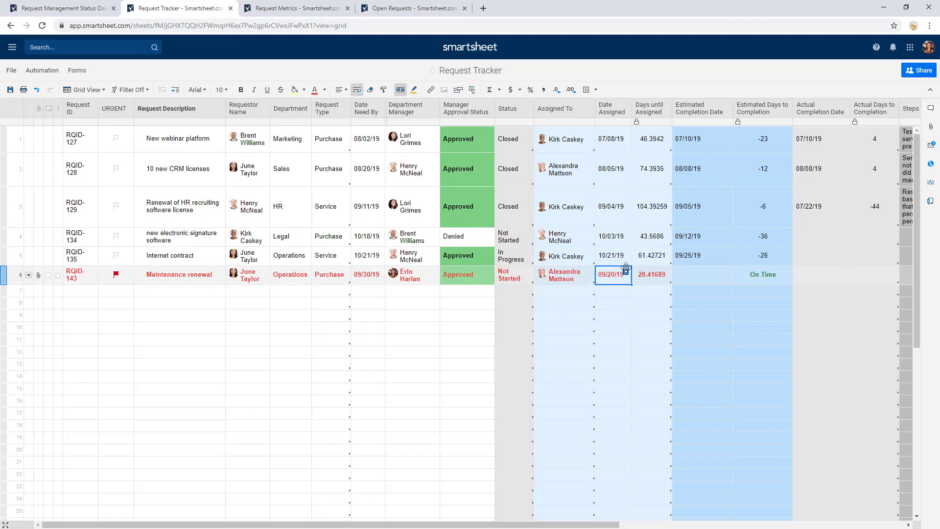
{"action": "left_click", "coordinate": [627, 272]}
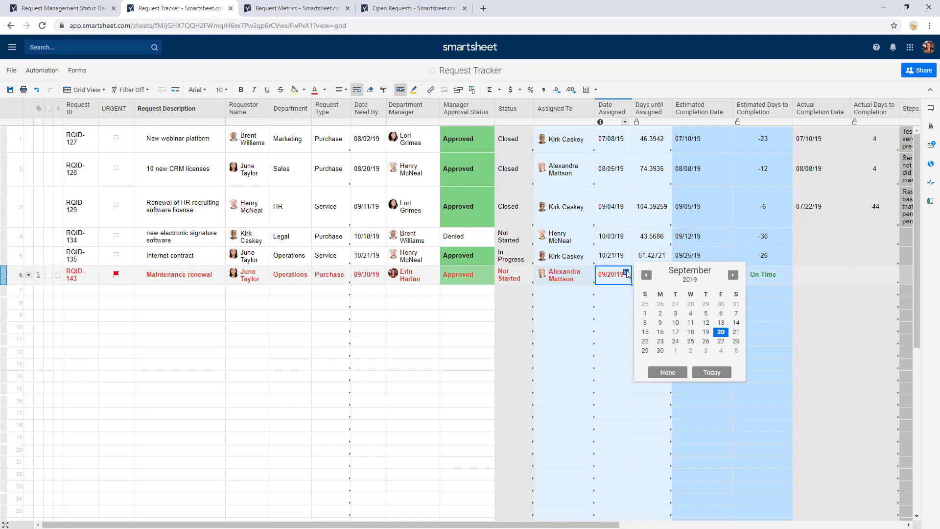
{"action": "key", "text": "Return"}
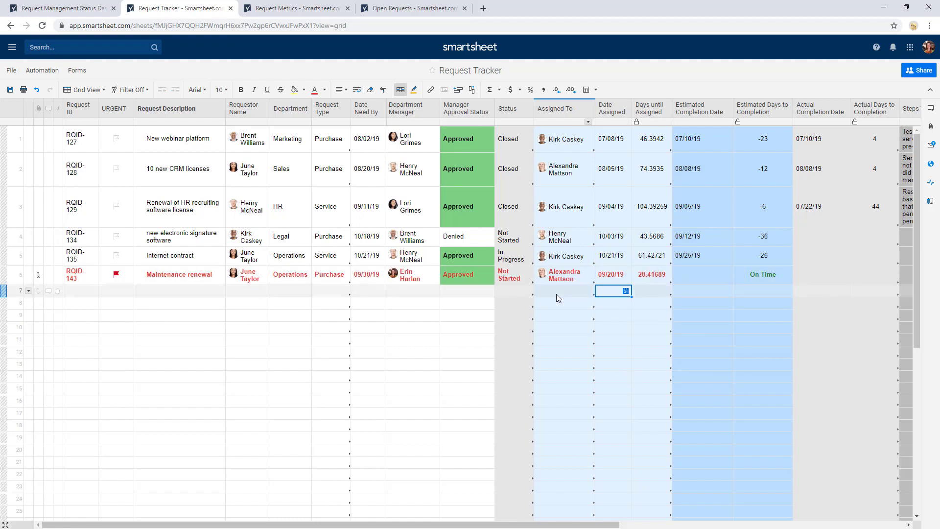
{"action": "left_click", "coordinate": [557, 294]}
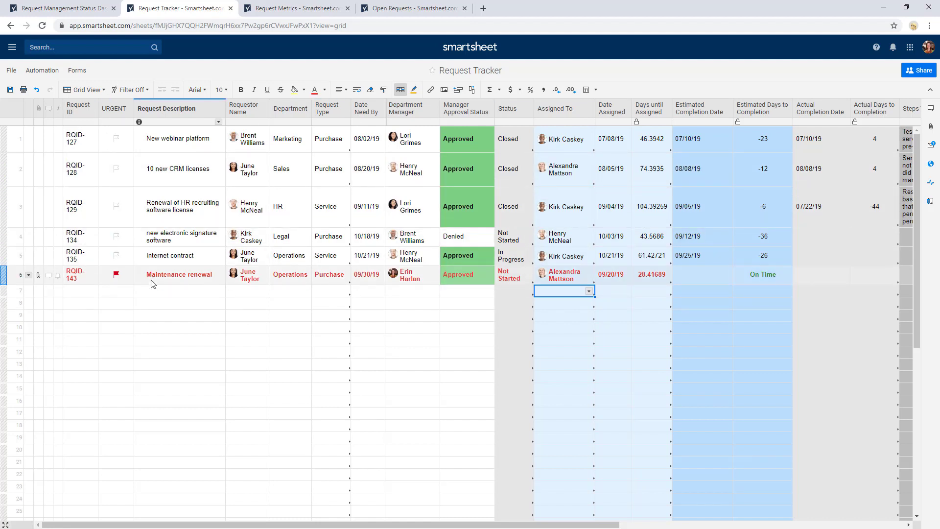
Display the Request Tracker sheet in Gantt View to examine the request timelines
{"action": "left_click", "coordinate": [93, 90]}
{"action": "left_click", "coordinate": [104, 120]}
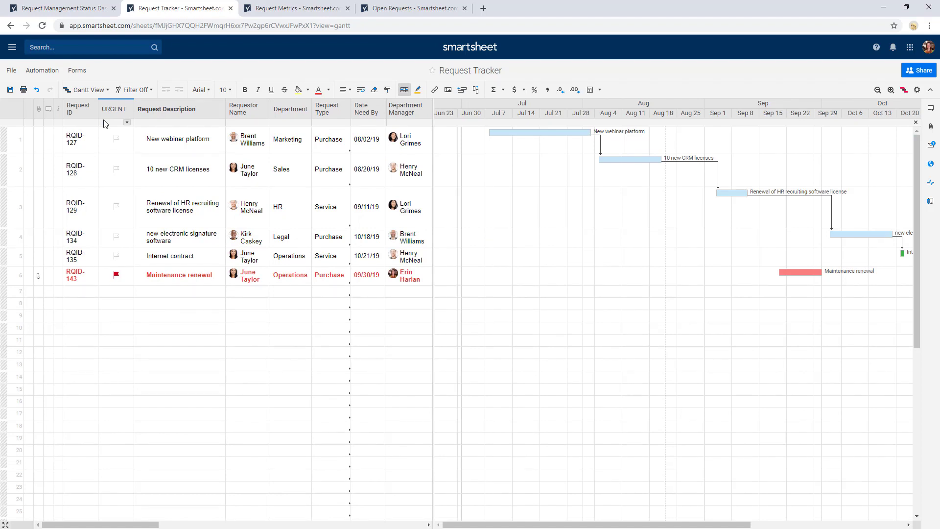
Show the tracker in Card View and move the Maintenance renewal card to the In Progress lane
{"action": "left_click", "coordinate": [88, 90]}
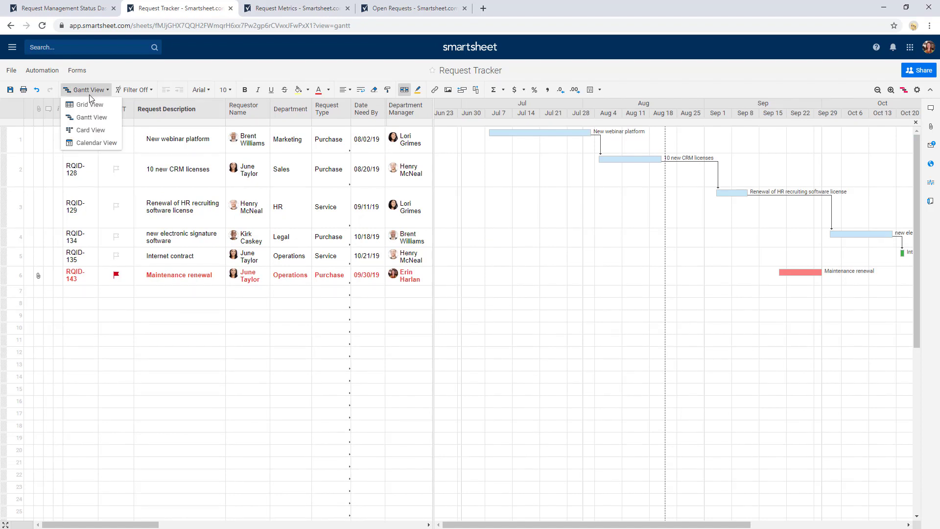
{"action": "left_click", "coordinate": [99, 131]}
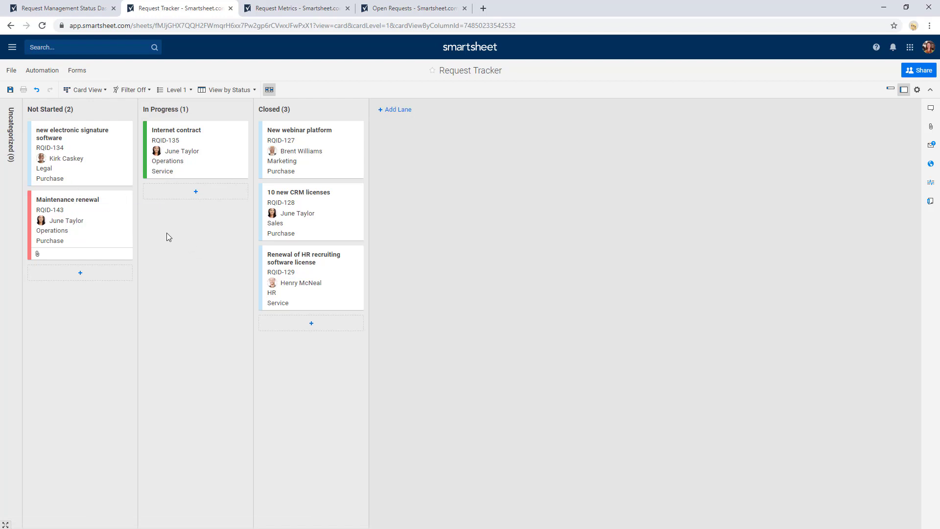
{"action": "left_click", "coordinate": [98, 229]}
{"action": "left_click_drag", "start_coordinate": [146, 234], "coordinate": [213, 224]}
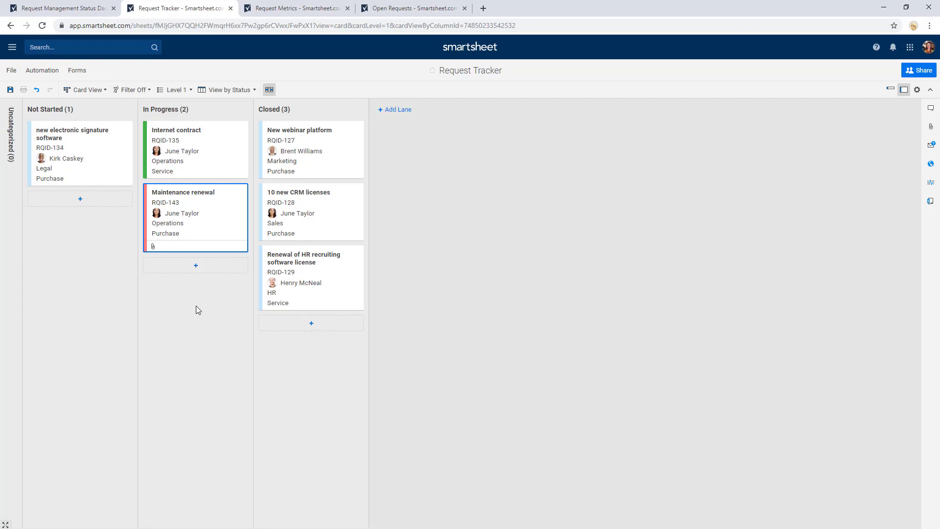
Look at the requests in Calendar View and return the sheet to Grid View
{"action": "left_click", "coordinate": [89, 89]}
{"action": "left_click", "coordinate": [106, 142]}
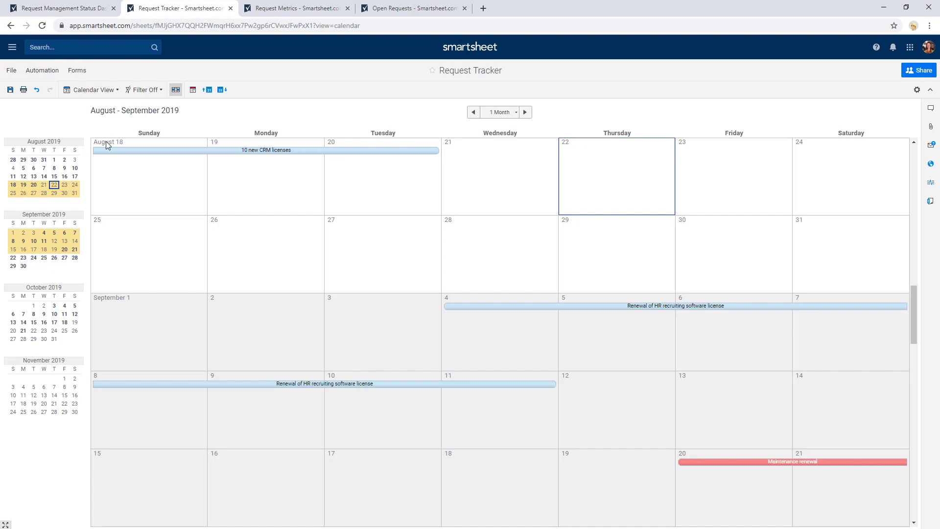
{"action": "left_click", "coordinate": [91, 90]}
{"action": "left_click", "coordinate": [96, 106]}
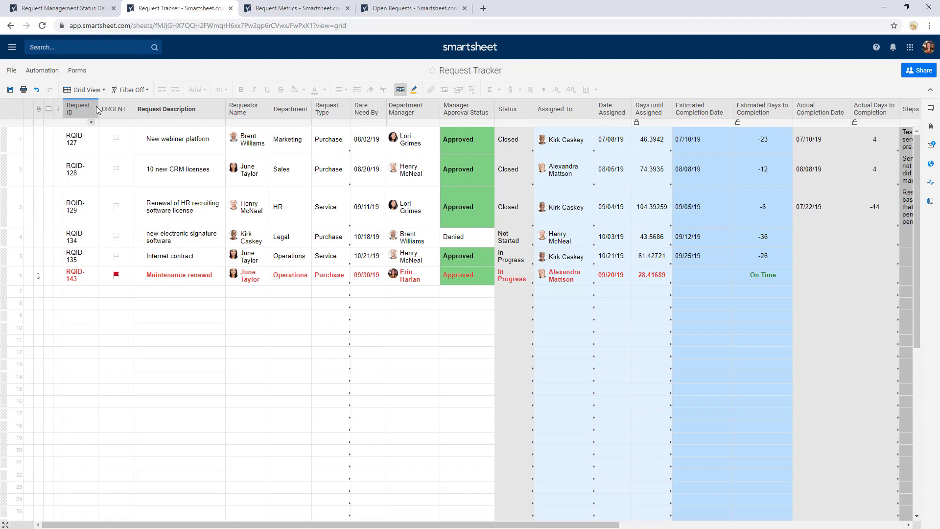
Return to the Request Management Status Dashboard and examine the request charts by type, assigned person and status
{"action": "left_click", "coordinate": [94, 9]}
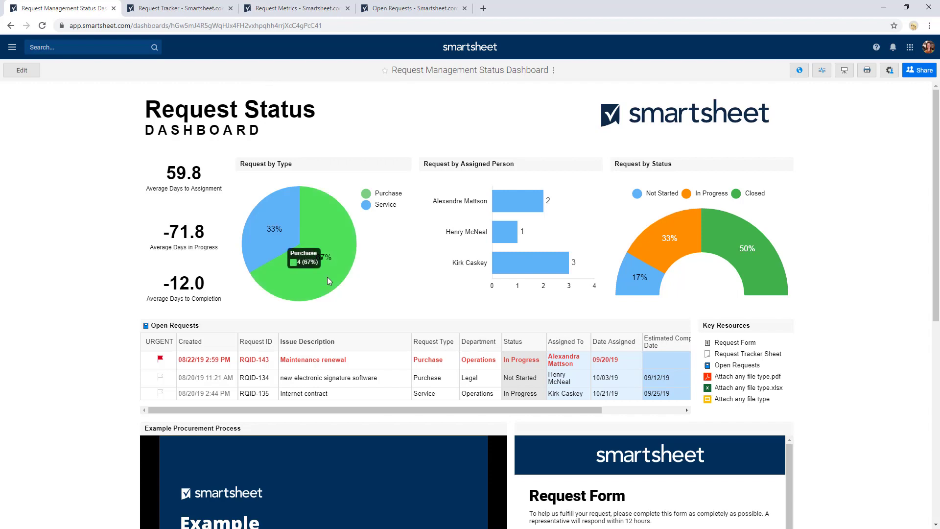
{"action": "mouse_move", "coordinate": [248, 247]}
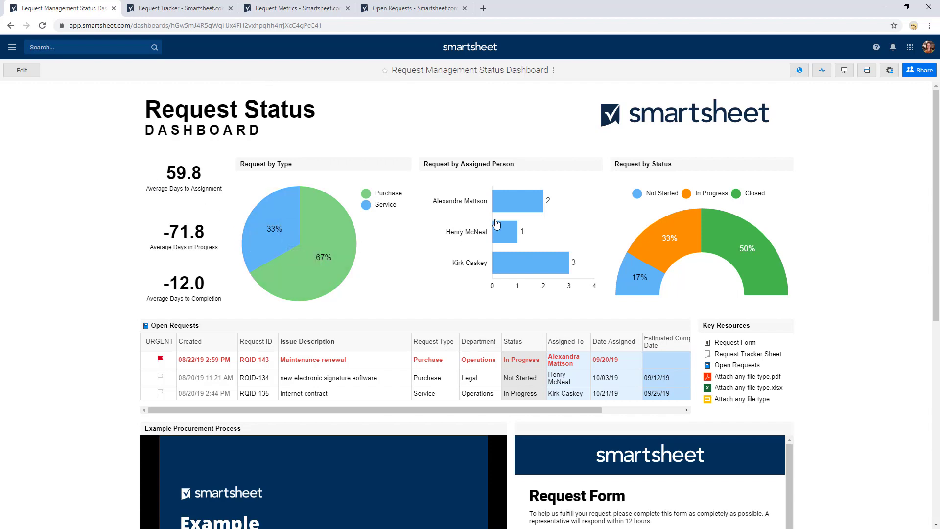
{"action": "mouse_move", "coordinate": [509, 200]}
{"action": "mouse_move", "coordinate": [524, 272]}
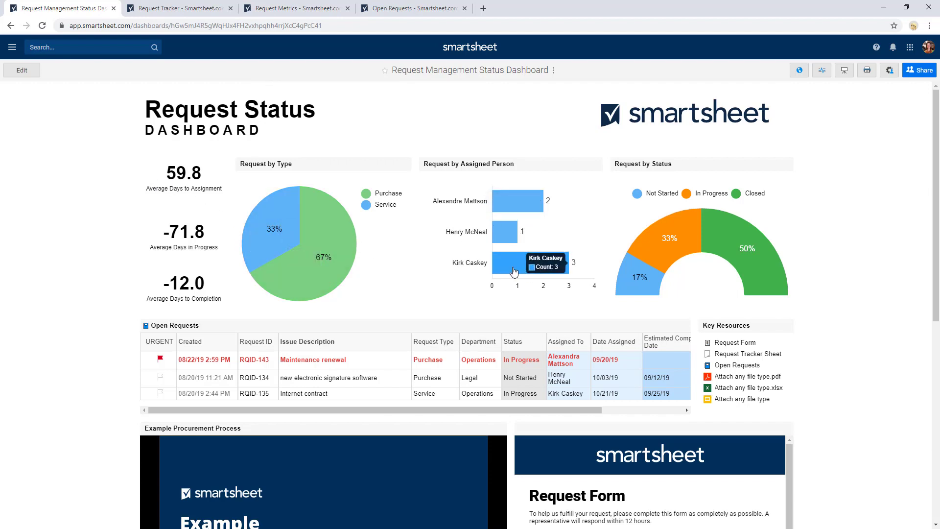
{"action": "mouse_move", "coordinate": [727, 240]}
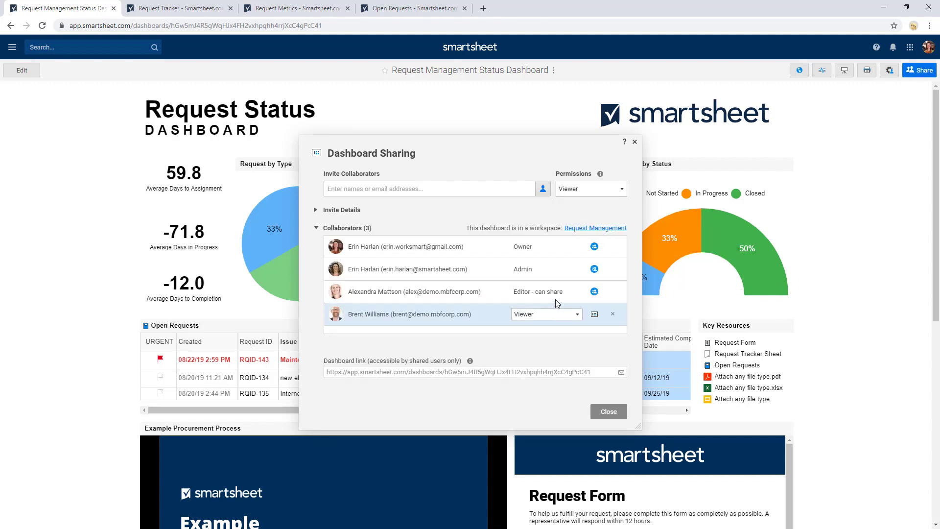
Open the dashboard's sharing settings and show the permission choices for the collaborator with Editor - can share access
{"action": "left_click", "coordinate": [567, 291]}
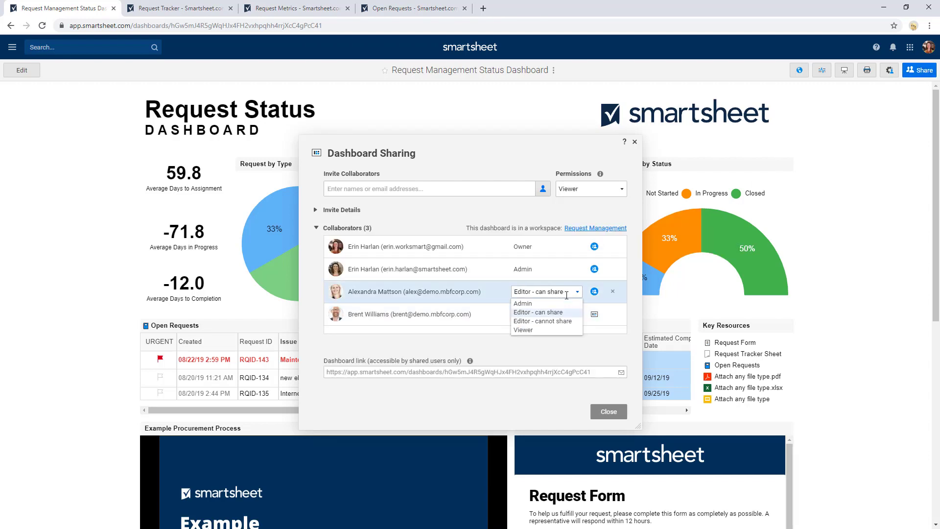